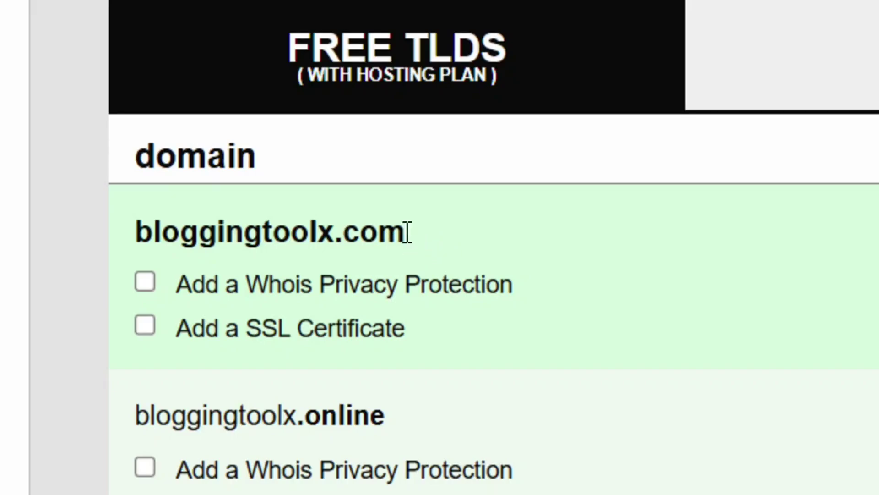
Highlight the '.com' ending of the bloggingtoolx.com result, then clear the highlight.
{"action": "left_click_drag", "start_coordinate": [406, 232], "coordinate": [336, 241]}
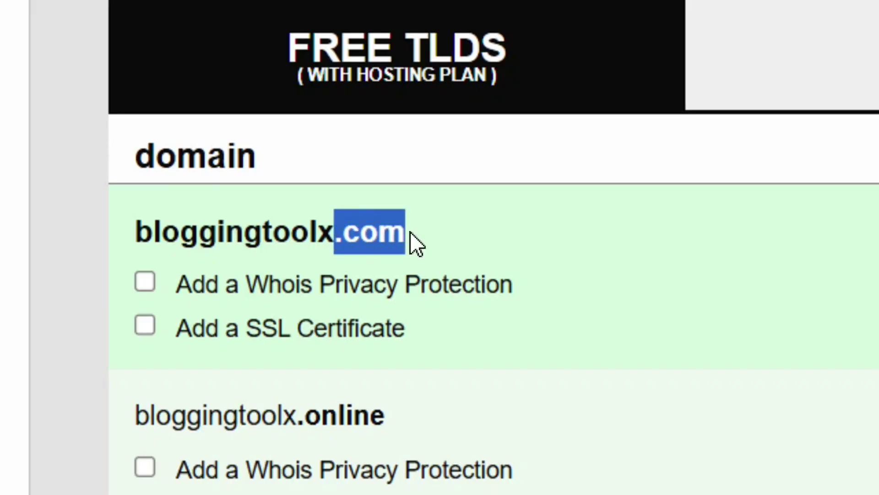
{"action": "left_click", "coordinate": [414, 231]}
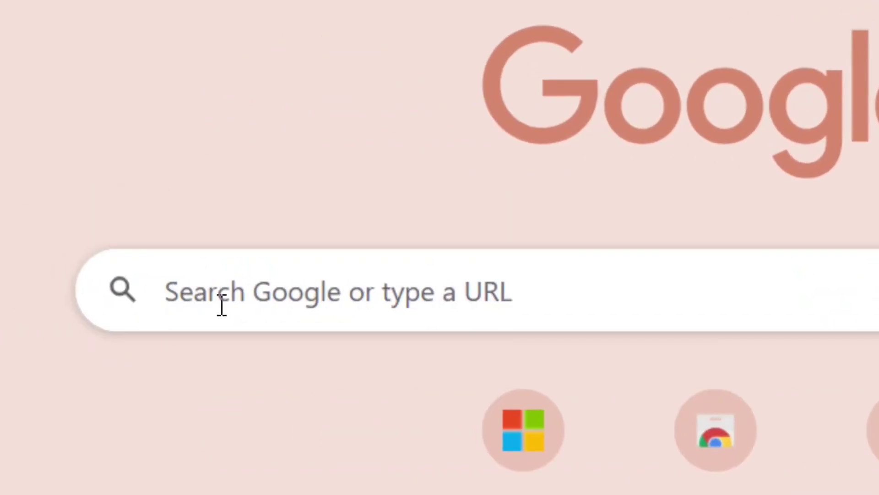
Search Google for '100 webspace'.
{"action": "left_click", "coordinate": [222, 305]}
{"action": "type", "text": "100 webspace"}
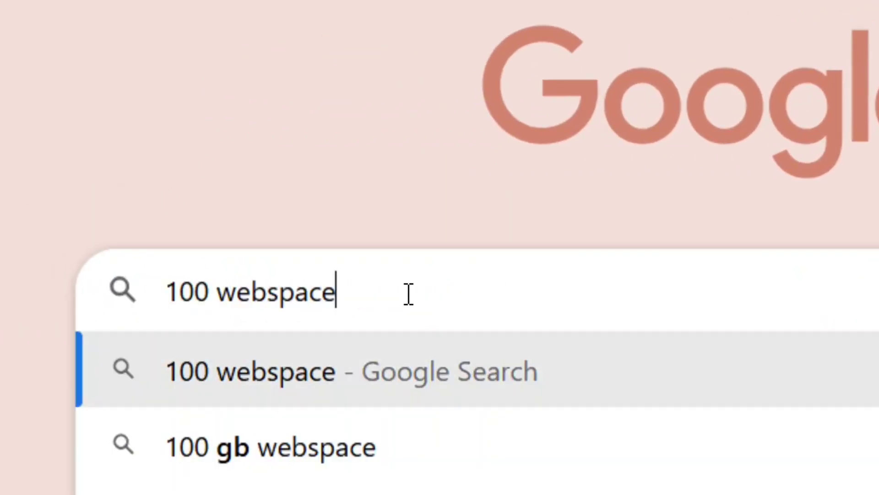
{"action": "left_click_drag", "start_coordinate": [408, 293], "coordinate": [137, 292]}
{"action": "left_click", "coordinate": [389, 308]}
{"action": "key", "text": "Return"}
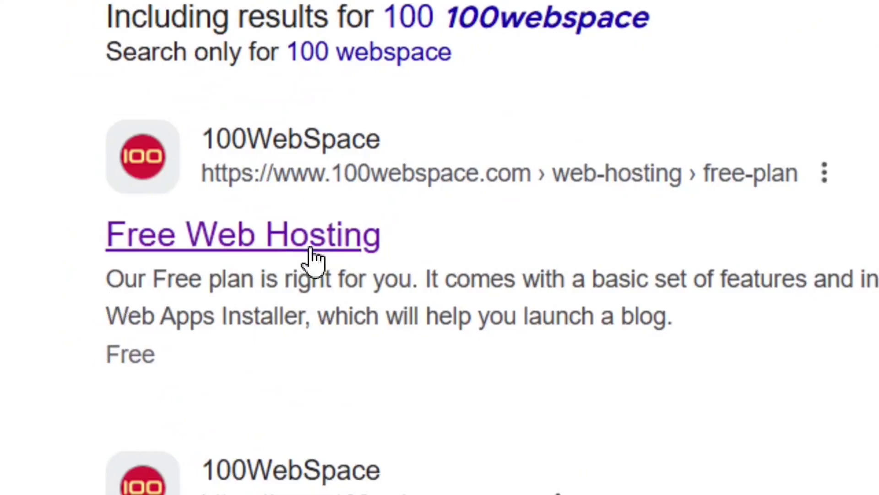
Open the 100WebSpace Free Web Hosting result and choose Domains > Get A Free Domain.
{"action": "left_click", "coordinate": [287, 140]}
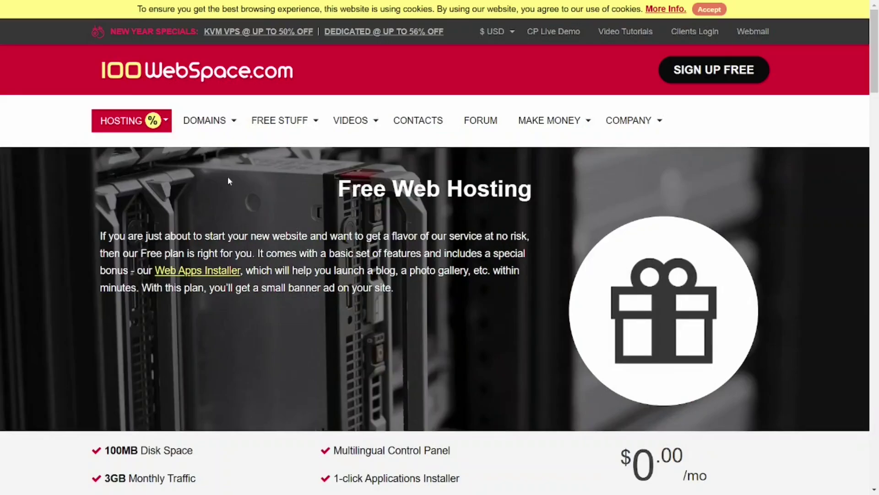
{"action": "mouse_move", "coordinate": [211, 134]}
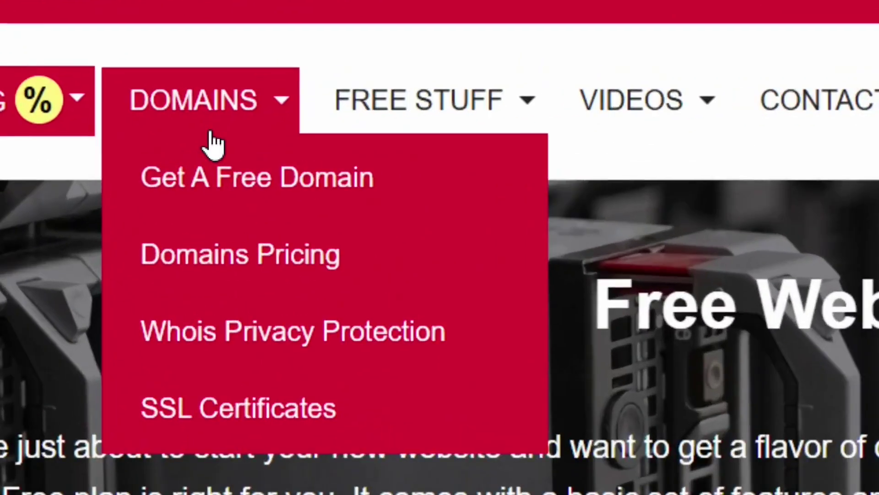
{"action": "left_click", "coordinate": [266, 191]}
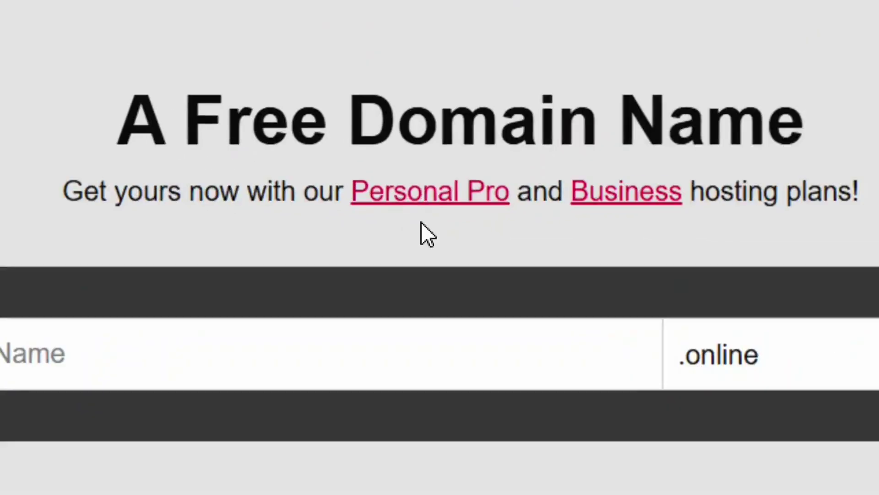
Open the Personal Pro hosting plan page and scroll through its details.
{"action": "left_click", "coordinate": [426, 198]}
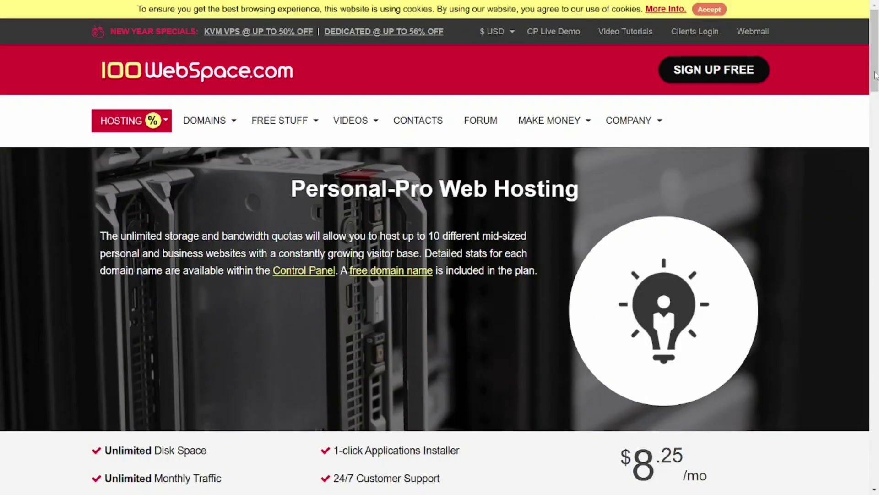
{"action": "left_click_drag", "start_coordinate": [875, 76], "coordinate": [875, 470]}
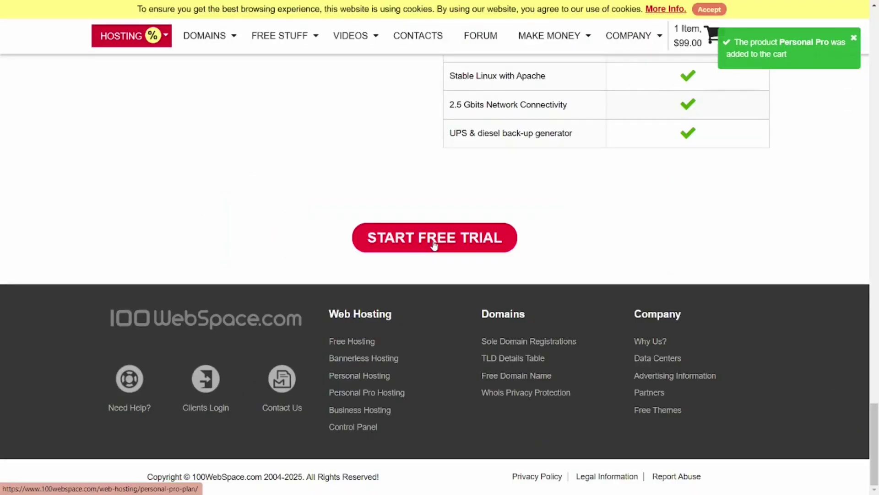
{"action": "scroll", "coordinate": [877, 426], "scroll_direction": "up", "scroll_amount": 20}
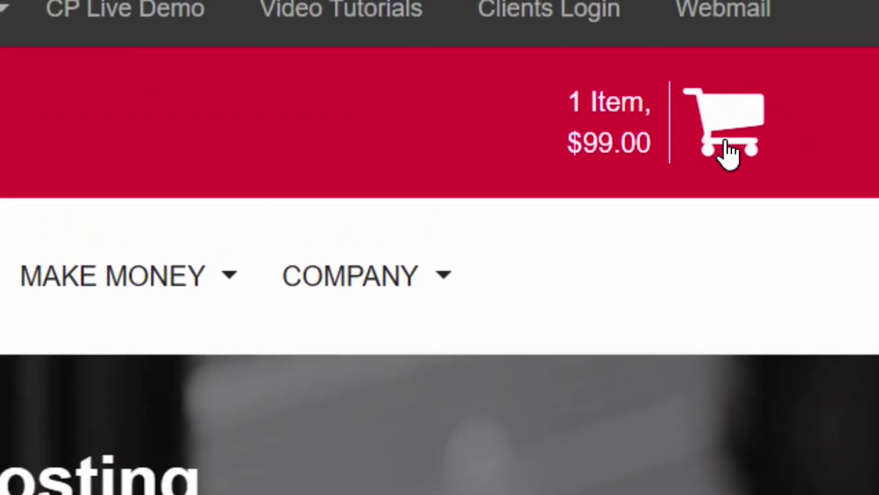
{"action": "left_click", "coordinate": [724, 142]}
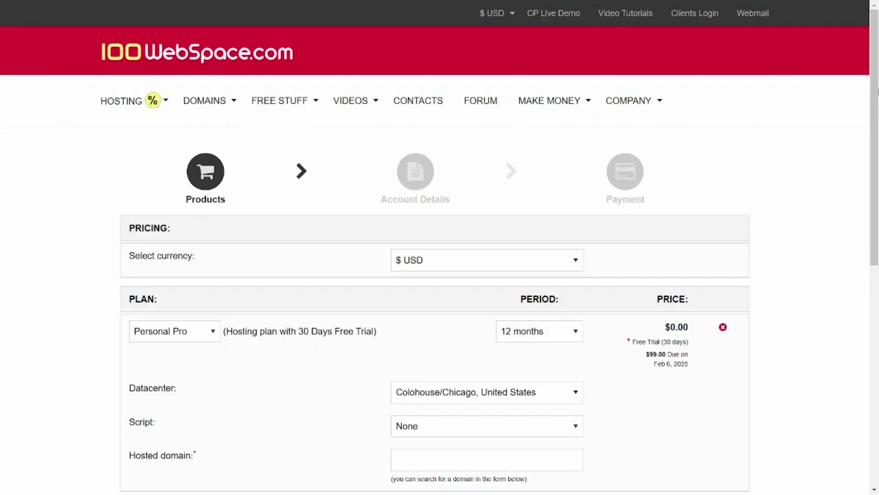
{"action": "scroll", "coordinate": [585, 263], "scroll_direction": "down", "scroll_amount": 2}
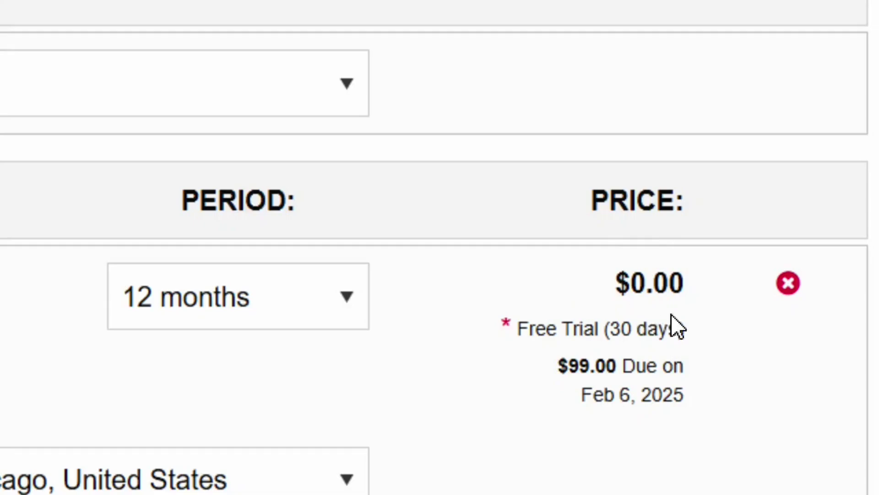
{"action": "left_click_drag", "start_coordinate": [691, 245], "coordinate": [651, 248]}
{"action": "left_click", "coordinate": [667, 298]}
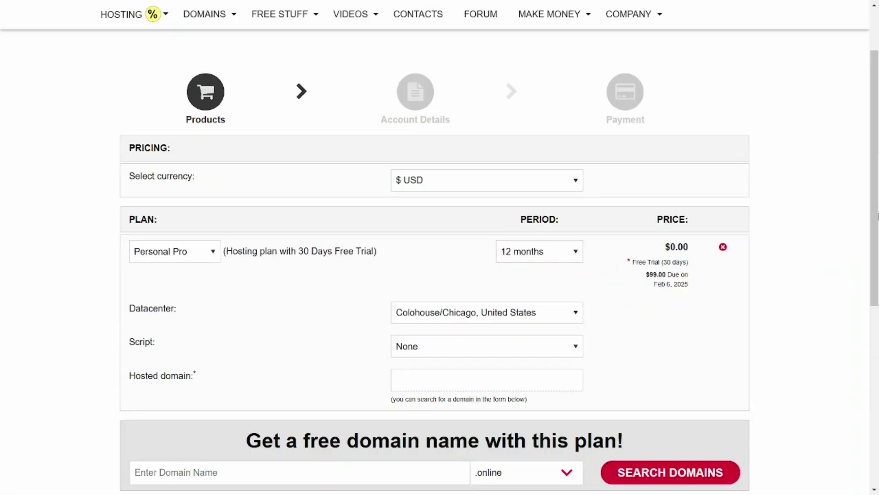
{"action": "scroll", "coordinate": [439, 266], "scroll_direction": "down", "scroll_amount": 3}
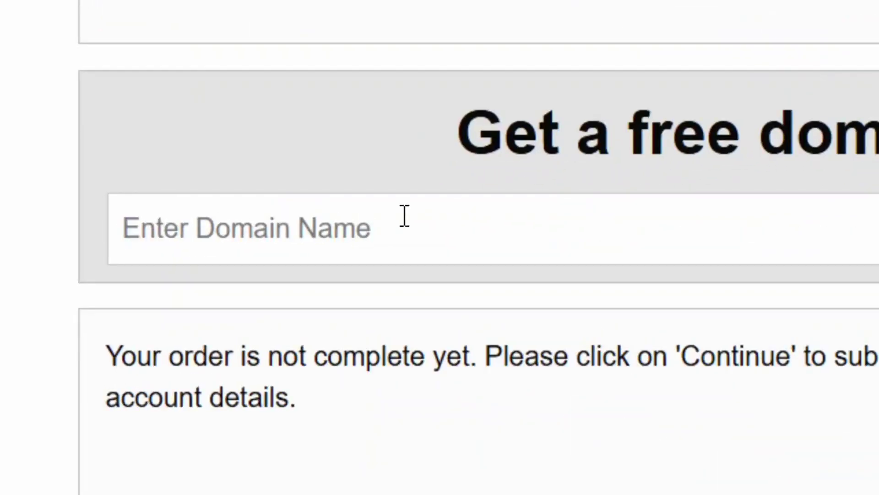
Enter 'bloggingtoolx' with the .com extension and search for its availability.
{"action": "left_click", "coordinate": [350, 235]}
{"action": "type", "text": "bloggingtoolx"}
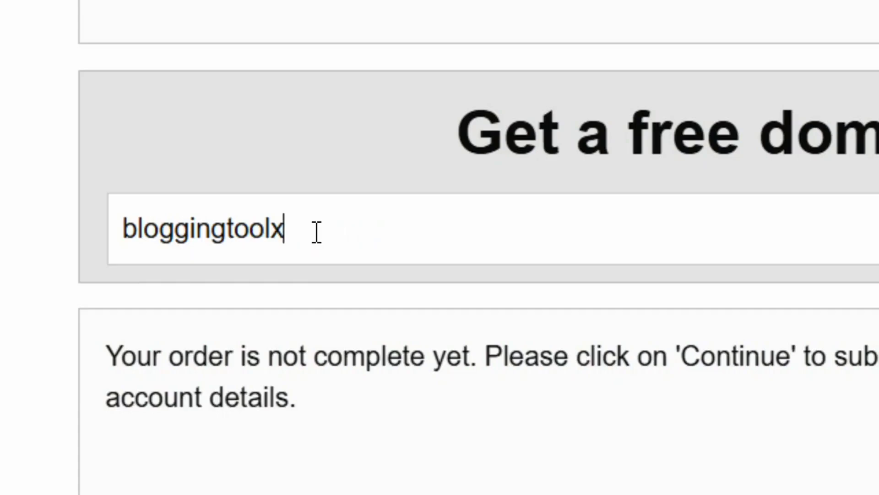
{"action": "left_click_drag", "start_coordinate": [316, 232], "coordinate": [117, 235]}
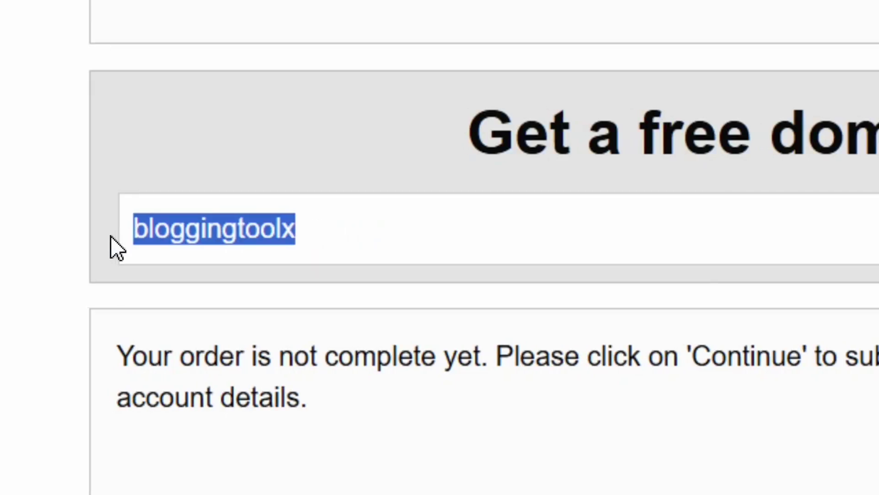
{"action": "left_click", "coordinate": [331, 239]}
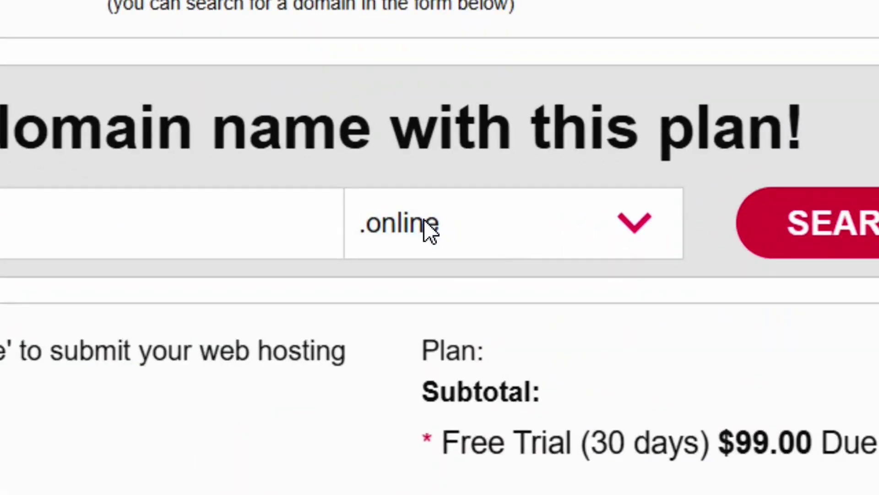
{"action": "left_click", "coordinate": [638, 225]}
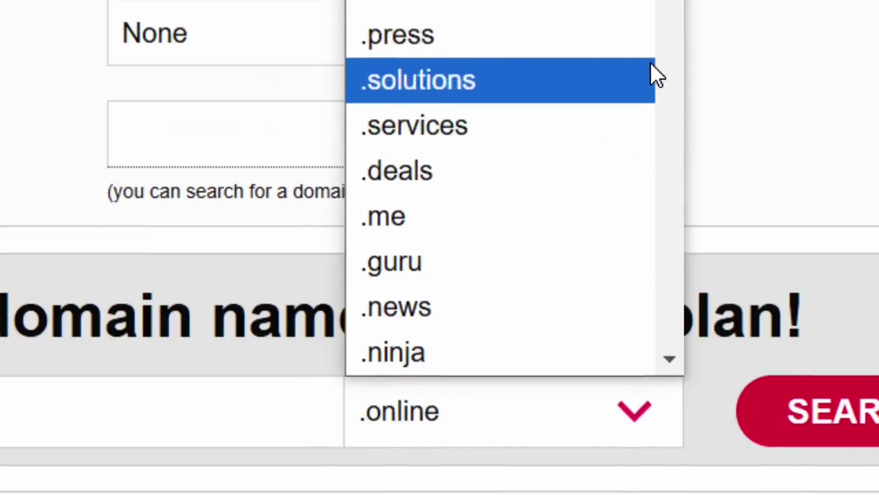
{"action": "scroll", "coordinate": [521, 157], "scroll_direction": "up", "scroll_amount": 5}
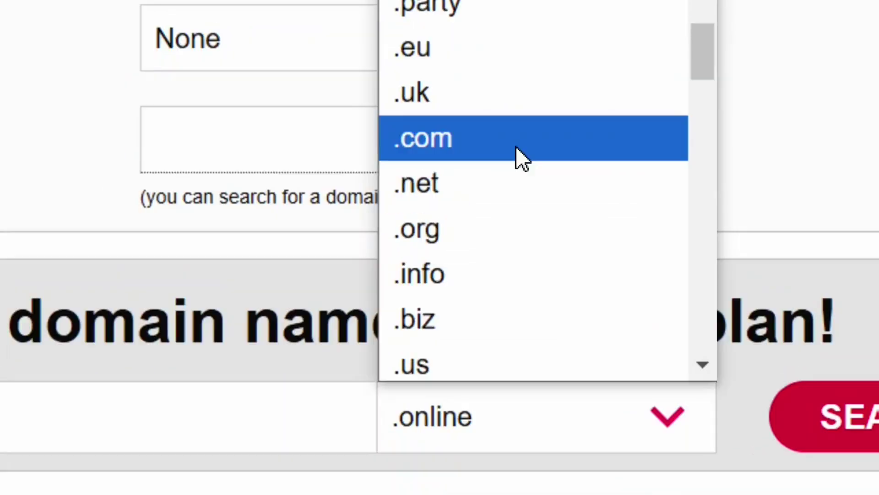
{"action": "left_click", "coordinate": [464, 140]}
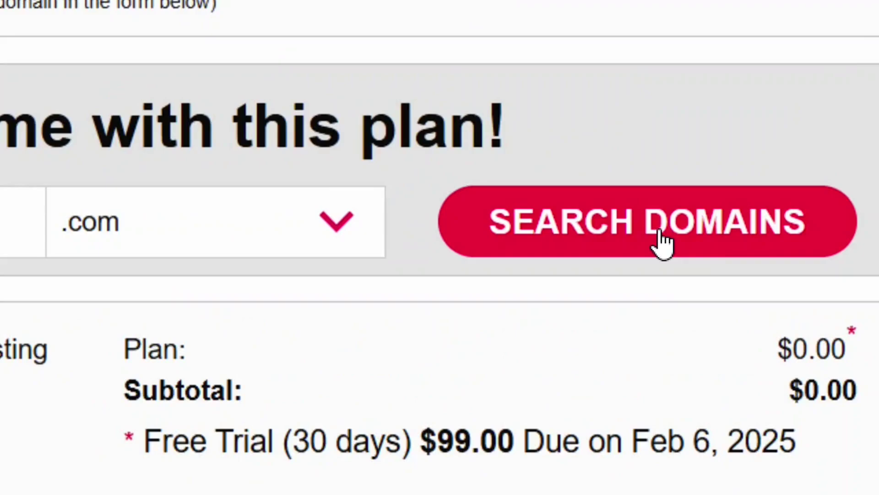
{"action": "left_click", "coordinate": [684, 234]}
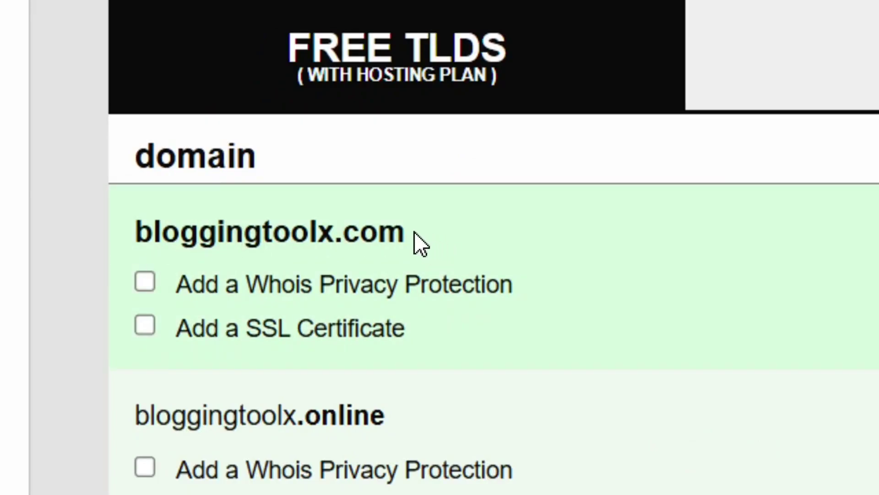
Add the free bloggingtoolx.com domain ($0.00/yr) to the cart.
{"action": "left_click_drag", "start_coordinate": [406, 234], "coordinate": [336, 242]}
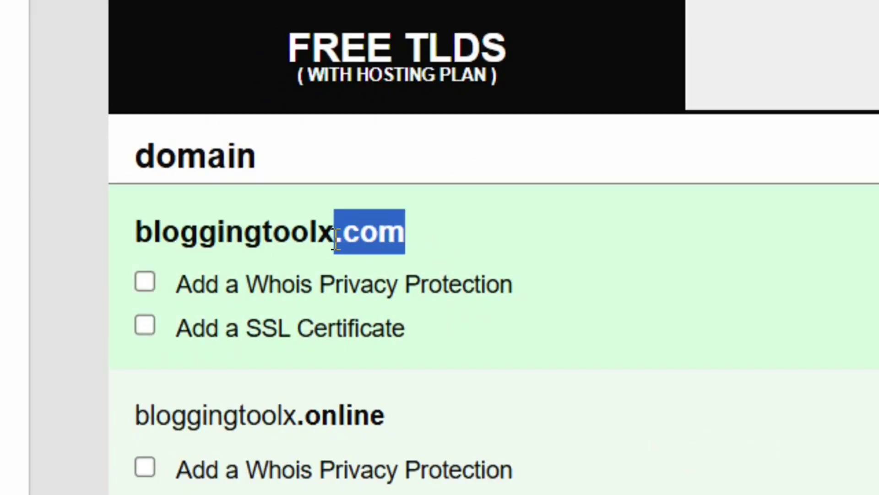
{"action": "left_click", "coordinate": [413, 231]}
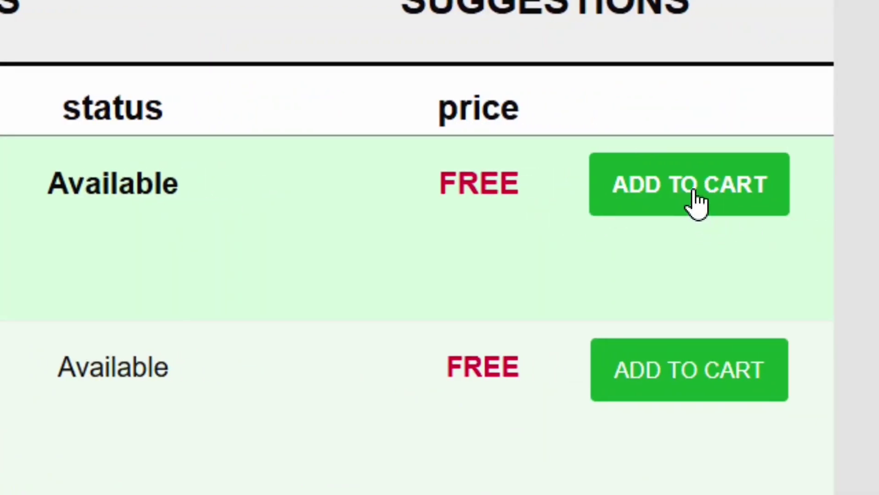
{"action": "left_click", "coordinate": [679, 196]}
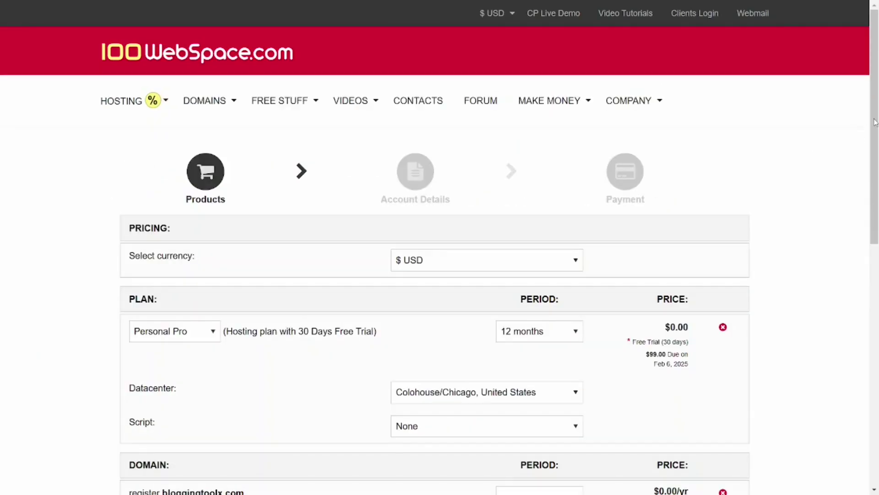
Scroll down the checkout, continue to Account Details, and expand the country list.
{"action": "left_click_drag", "start_coordinate": [876, 121], "coordinate": [869, 300]}
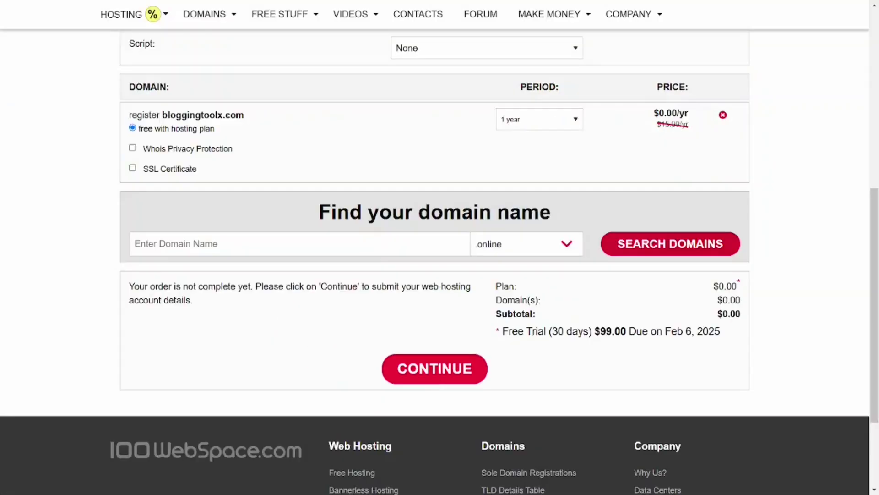
{"action": "left_click", "coordinate": [433, 365]}
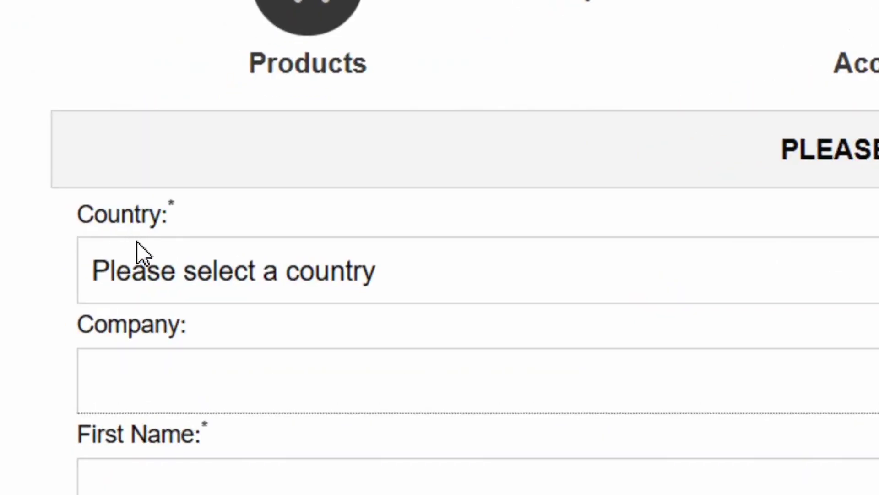
{"action": "left_click", "coordinate": [302, 284]}
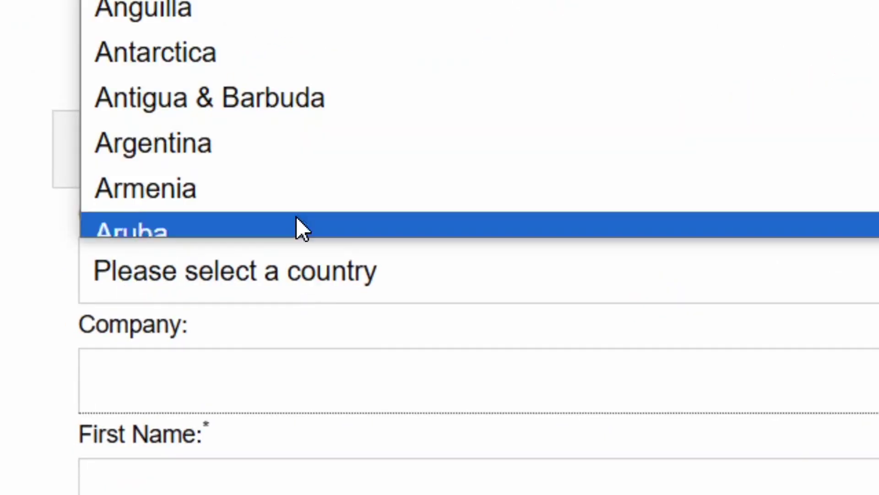
Set the country to Ghana (+233 prefix), then step through the company, name, email and phone fields.
{"action": "type", "text": "gh"}
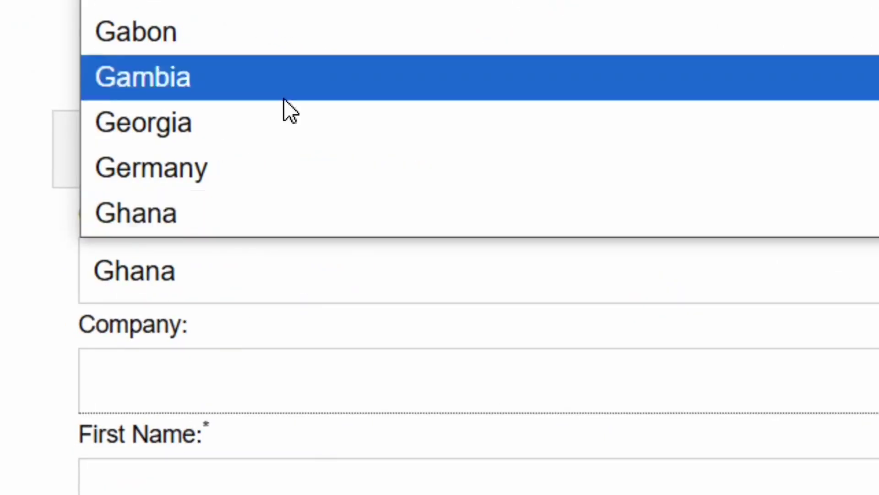
{"action": "left_click", "coordinate": [167, 214]}
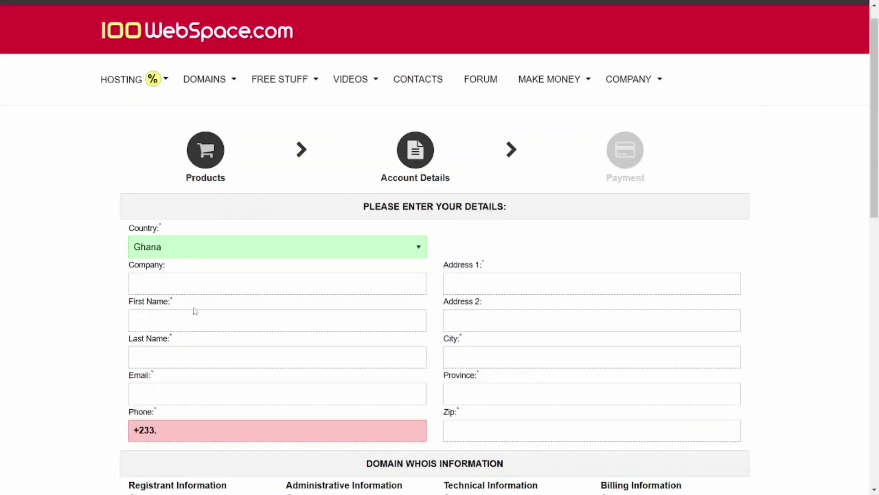
{"action": "left_click", "coordinate": [150, 287]}
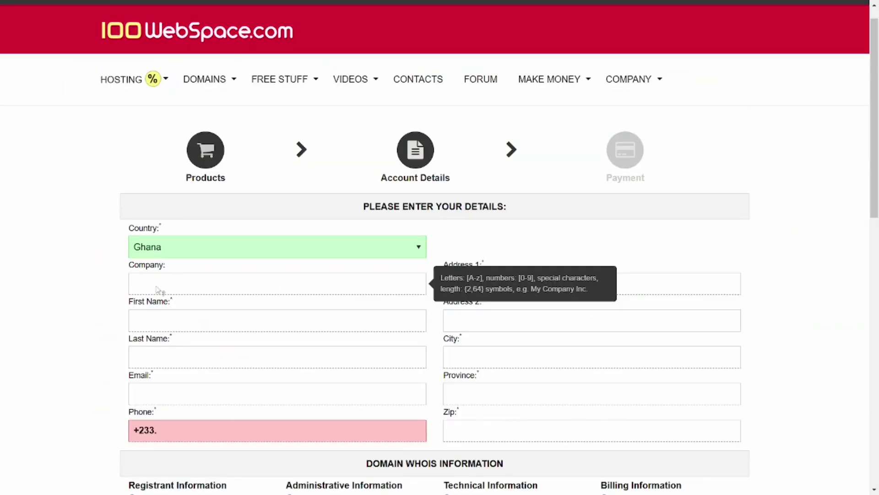
{"action": "left_click", "coordinate": [153, 317]}
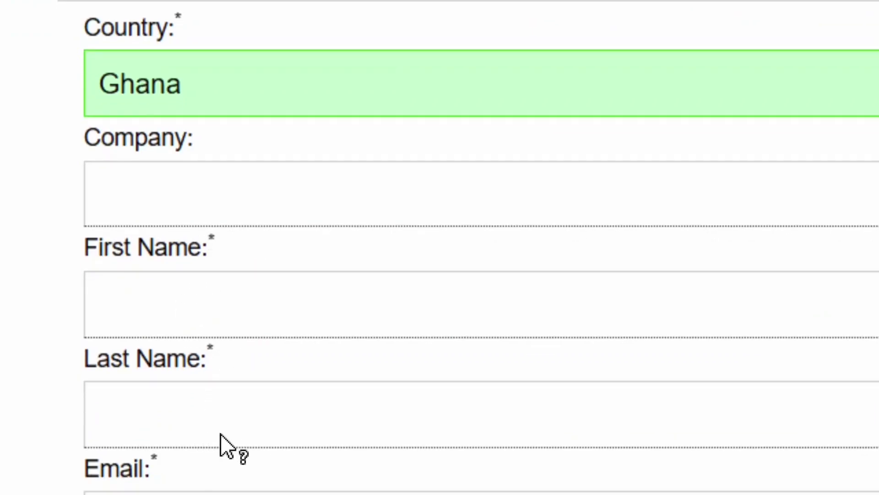
{"action": "left_click", "coordinate": [192, 426]}
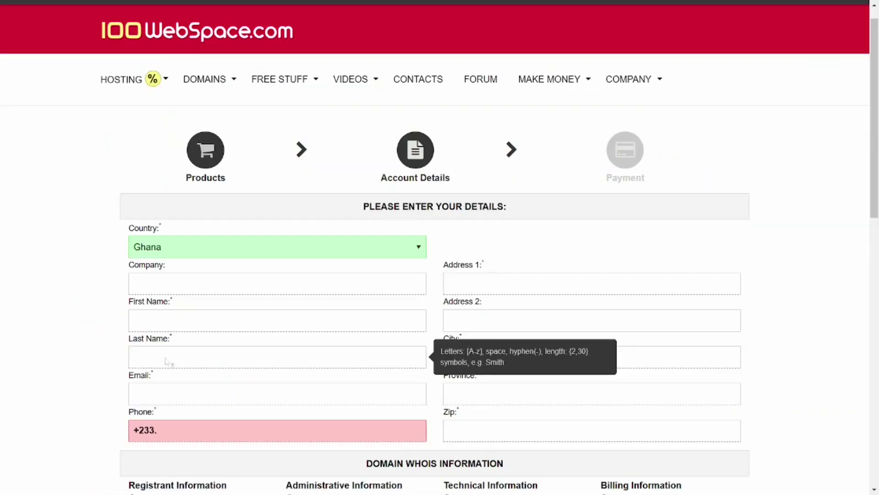
{"action": "left_click", "coordinate": [183, 399]}
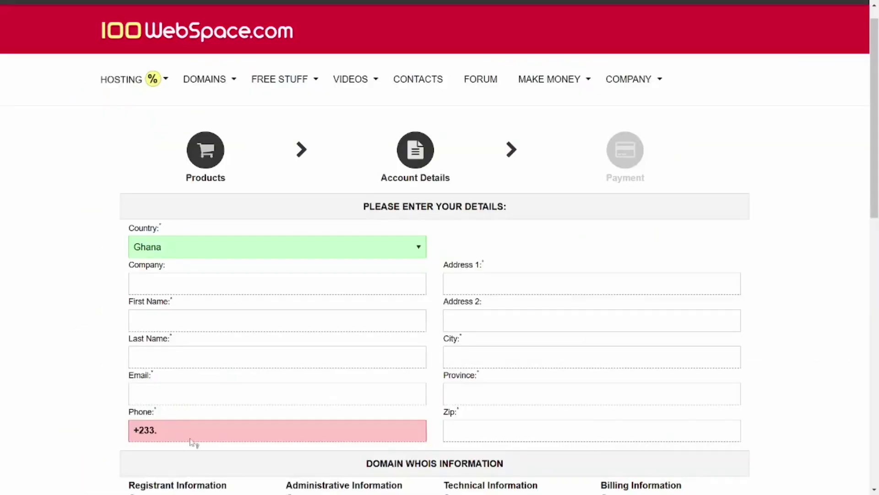
{"action": "left_click", "coordinate": [190, 439]}
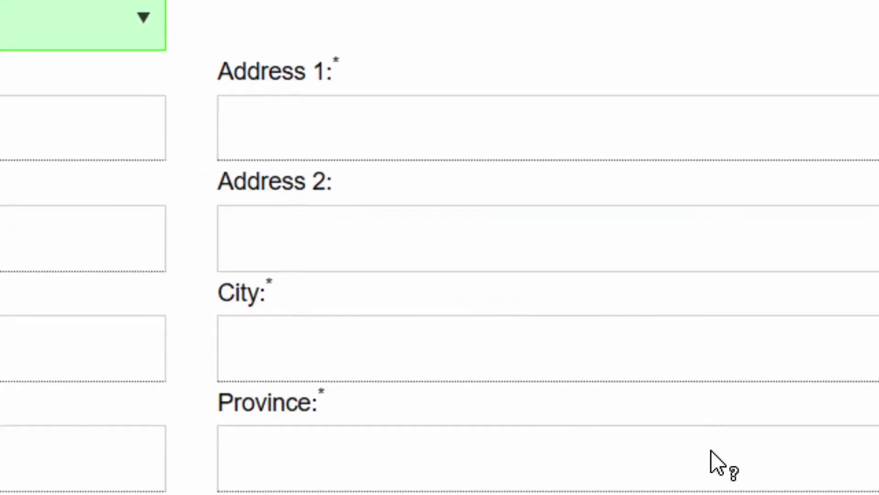
{"action": "scroll", "coordinate": [576, 326], "scroll_direction": "down", "scroll_amount": 3}
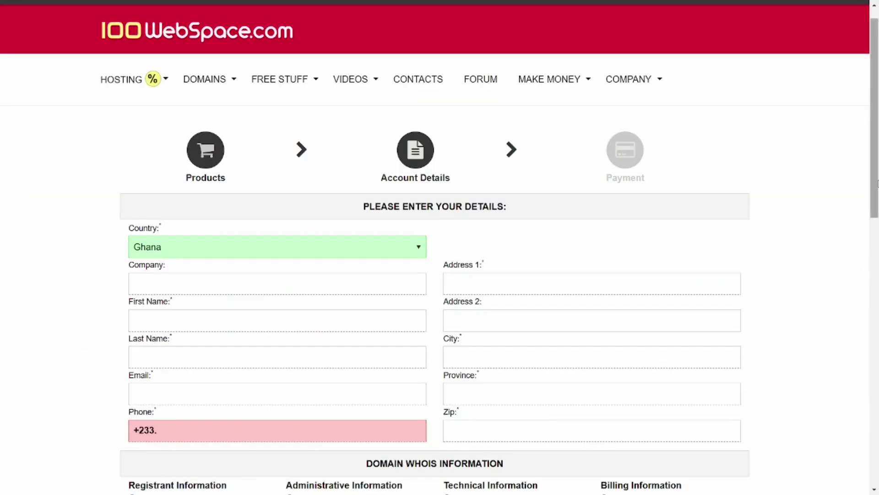
{"action": "left_click_drag", "start_coordinate": [877, 186], "coordinate": [877, 270]}
{"action": "scroll", "coordinate": [445, 171], "scroll_direction": "down", "scroll_amount": 2}
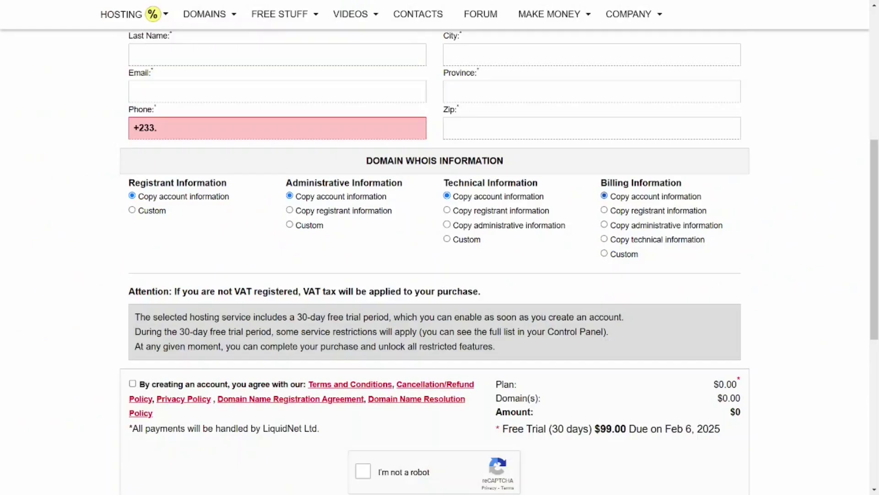
Agree to the terms and conditions and start the 30-day free trial.
{"action": "scroll", "coordinate": [439, 247], "scroll_direction": "down", "scroll_amount": 3}
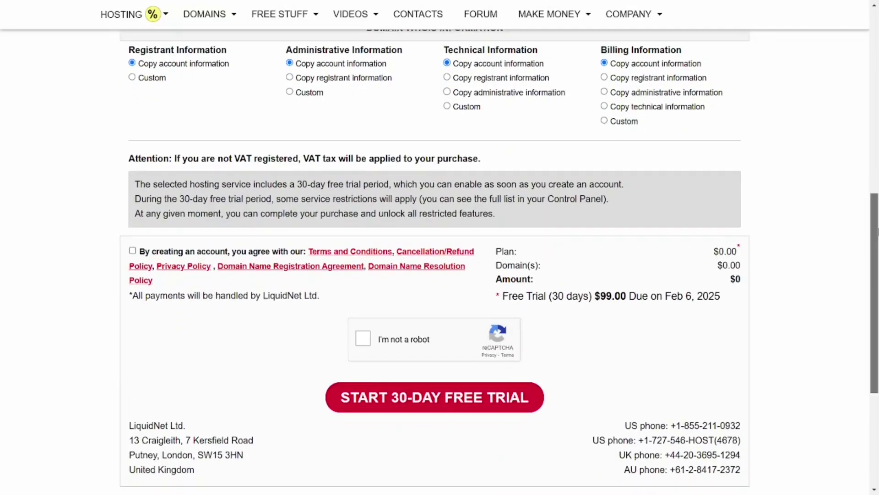
{"action": "scroll", "coordinate": [221, 227], "scroll_direction": "down", "scroll_amount": 1}
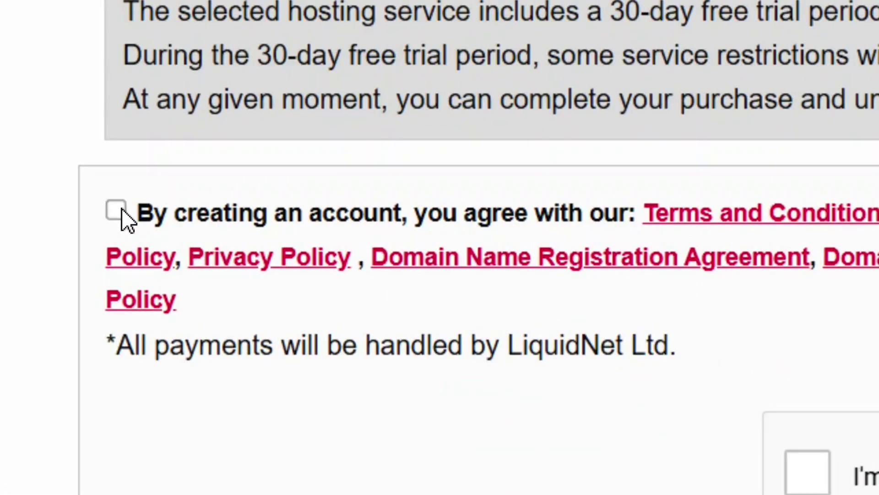
{"action": "left_click", "coordinate": [117, 211]}
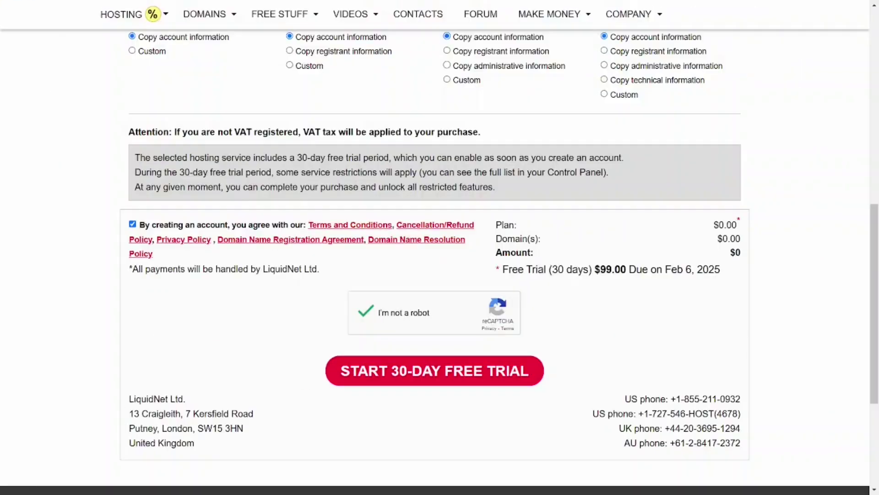
{"action": "left_click", "coordinate": [453, 383]}
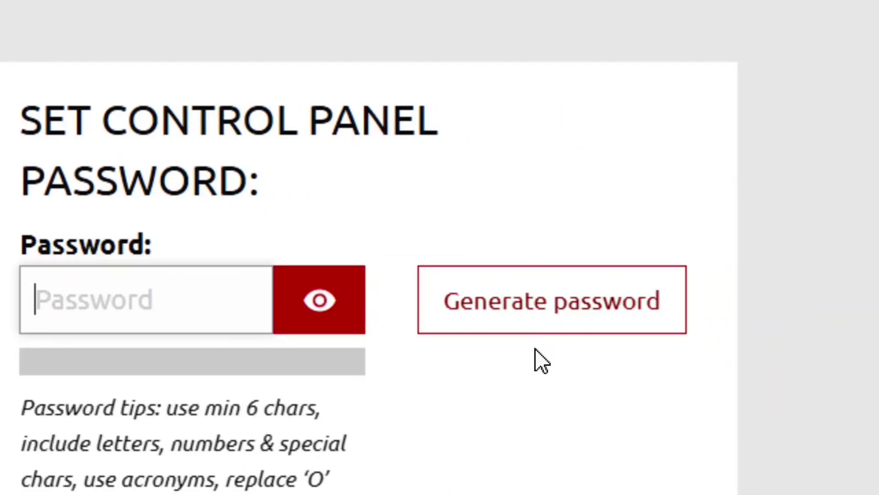
Replace the generated password with a pasted one and save it as the control panel password.
{"action": "left_click", "coordinate": [545, 320]}
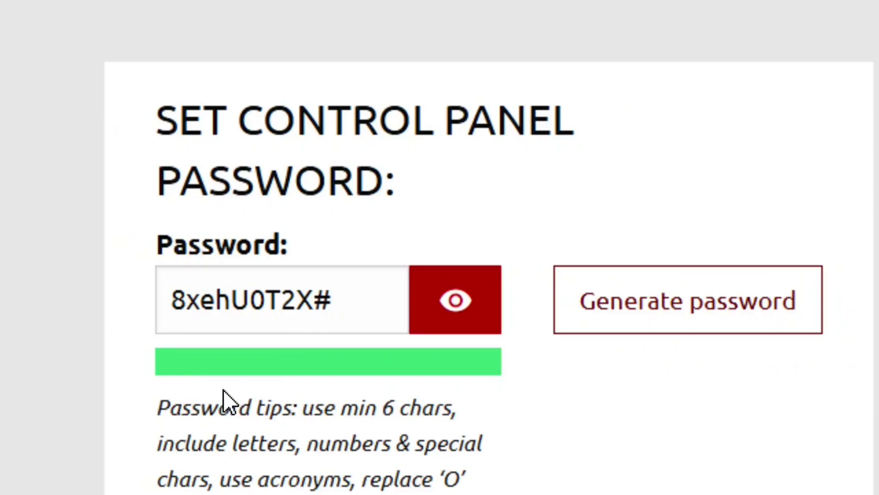
{"action": "left_click_drag", "start_coordinate": [359, 301], "coordinate": [166, 306]}
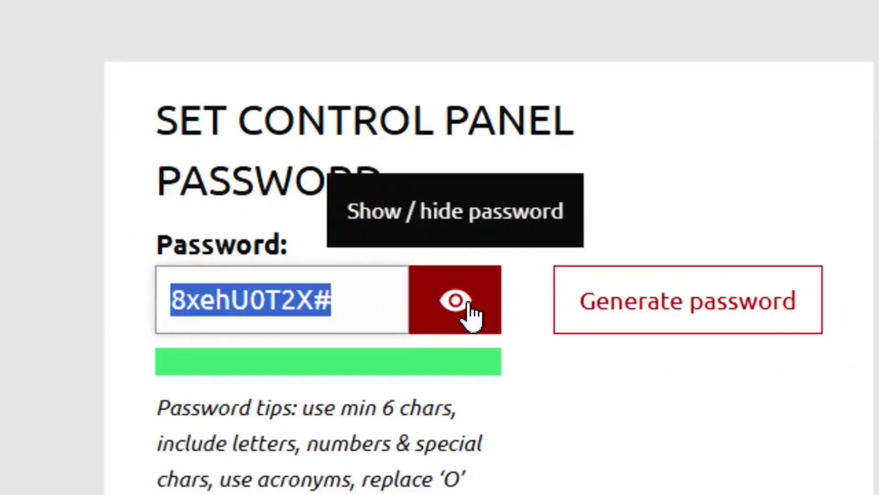
{"action": "left_click", "coordinate": [471, 314]}
{"action": "key", "text": "ctrl+v"}
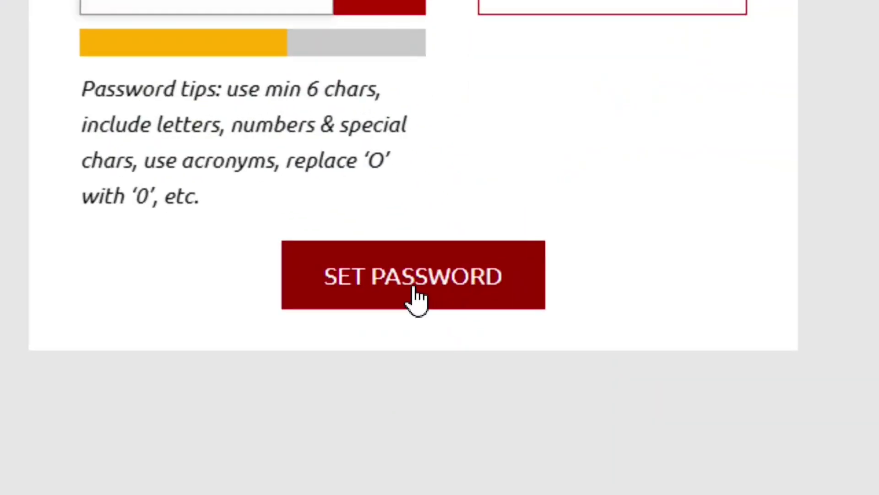
{"action": "left_click", "coordinate": [414, 288]}
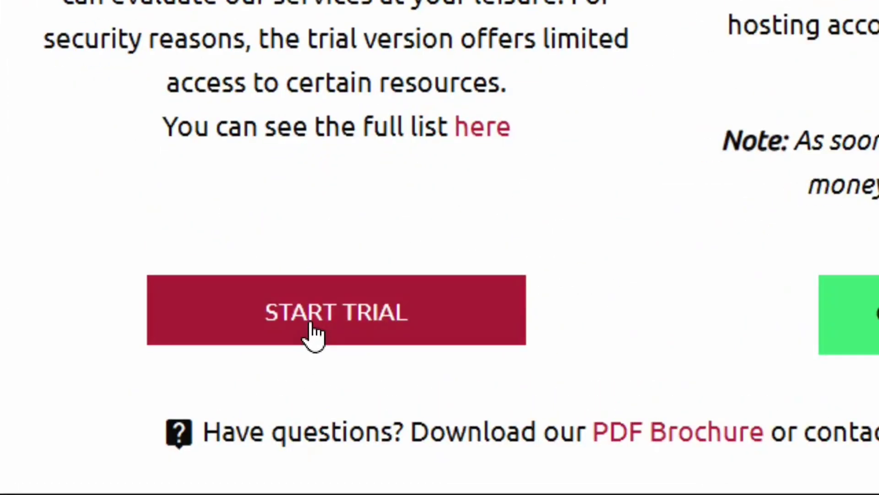
Start the Personal Pro trial for bloggingtoolx.com and pay the $99.00 order via PayPal.
{"action": "left_click", "coordinate": [333, 332]}
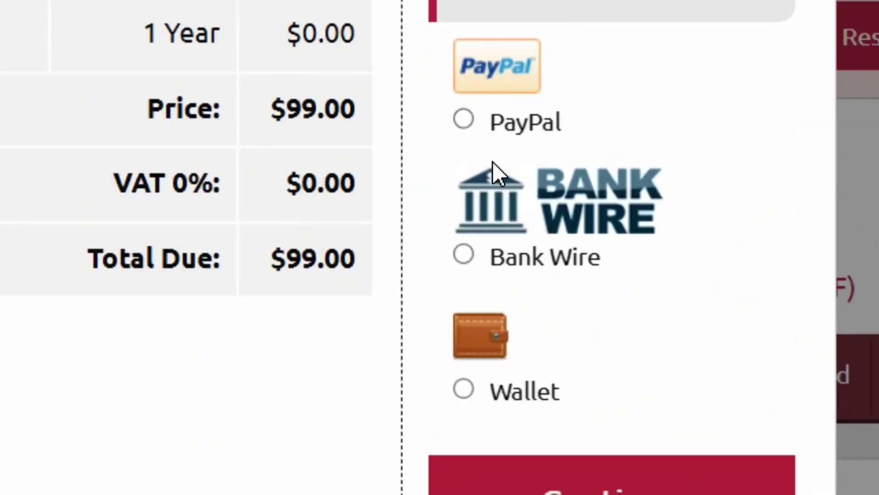
{"action": "left_click", "coordinate": [464, 121]}
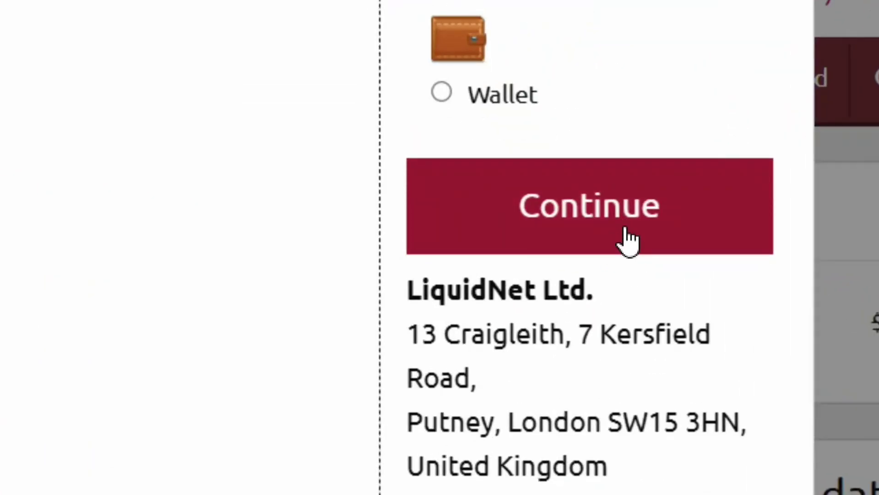
{"action": "left_click", "coordinate": [600, 249]}
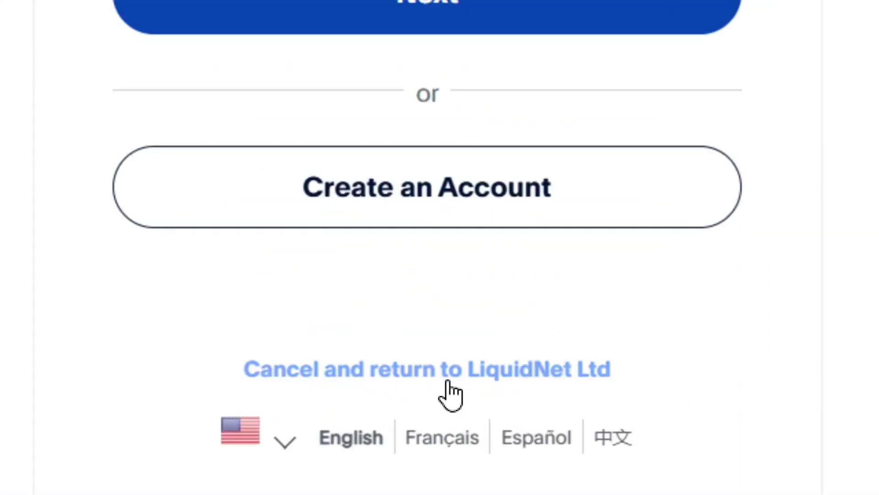
Cancel the PayPal payment and return to LiquidNet Ltd's 100WebSpace control panel.
{"action": "left_click", "coordinate": [471, 381]}
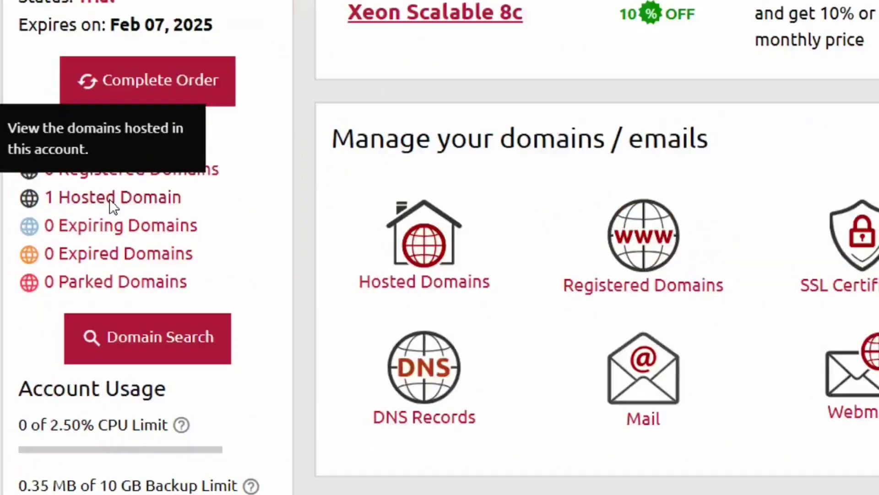
{"action": "left_click", "coordinate": [185, 192]}
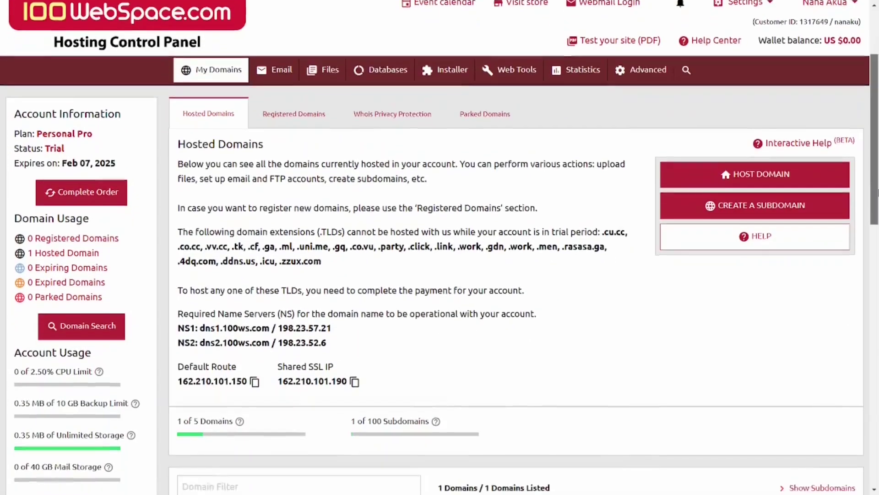
{"action": "scroll", "coordinate": [221, 267], "scroll_direction": "down", "scroll_amount": 7}
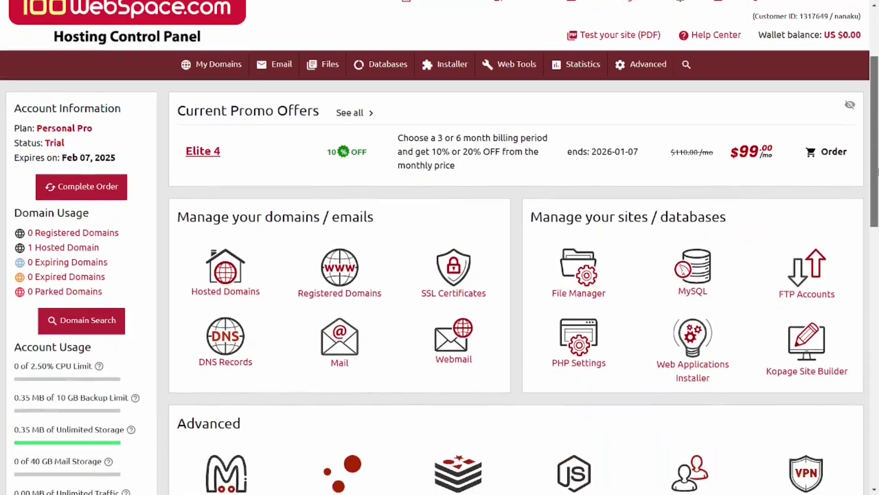
{"action": "scroll", "coordinate": [440, 247], "scroll_direction": "down", "scroll_amount": 5}
{"action": "scroll", "coordinate": [440, 247], "scroll_direction": "up", "scroll_amount": 4}
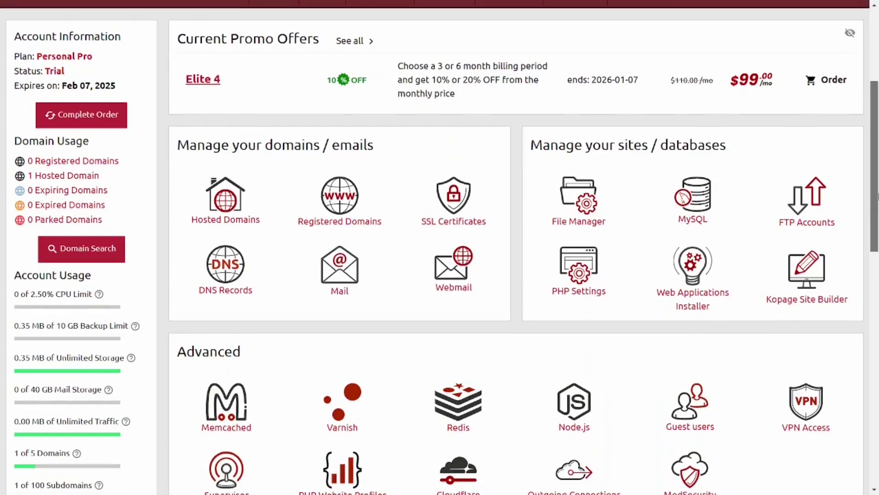